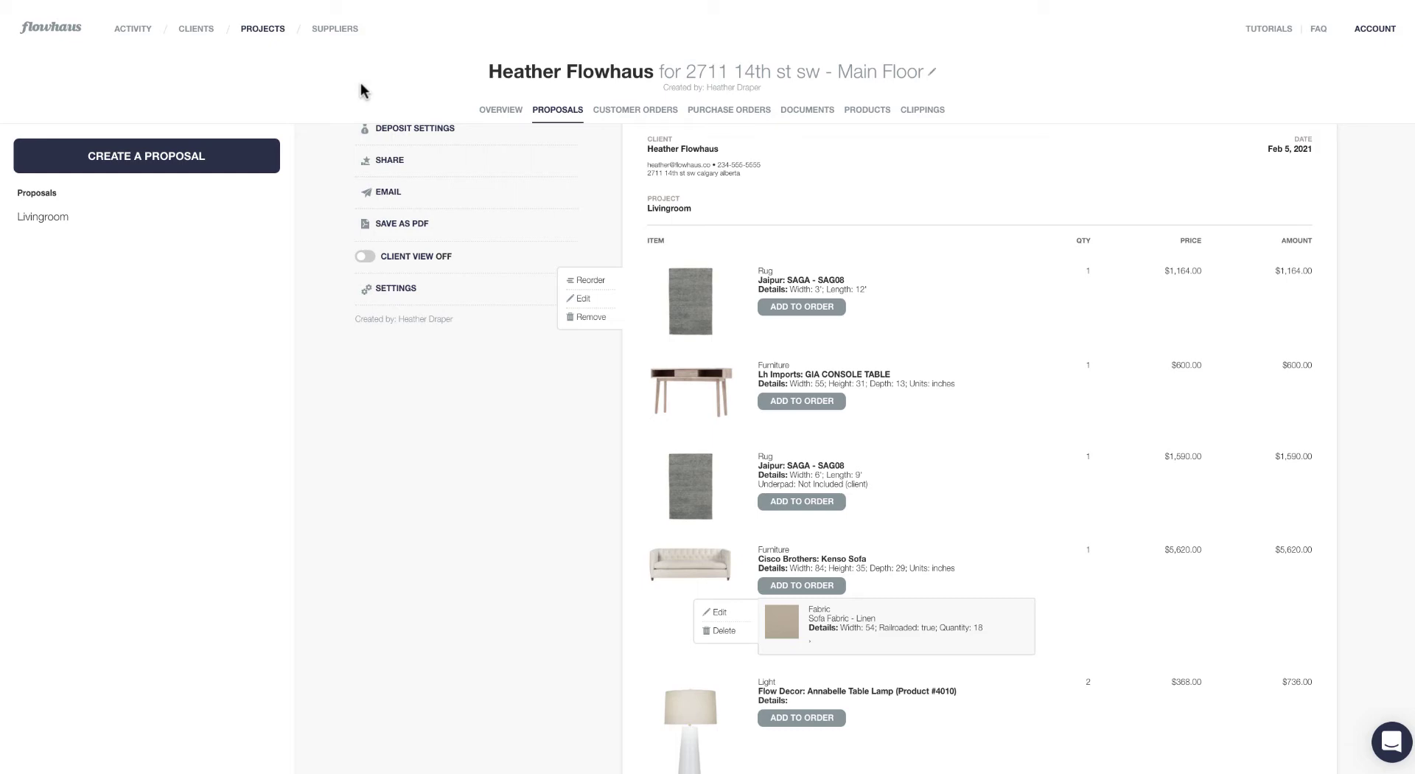
Open the Share popup for the Livingroom proposal, with sharing on and a client link.
scroll(550, 503, up, 3)
scroll(550, 503, down, 2)
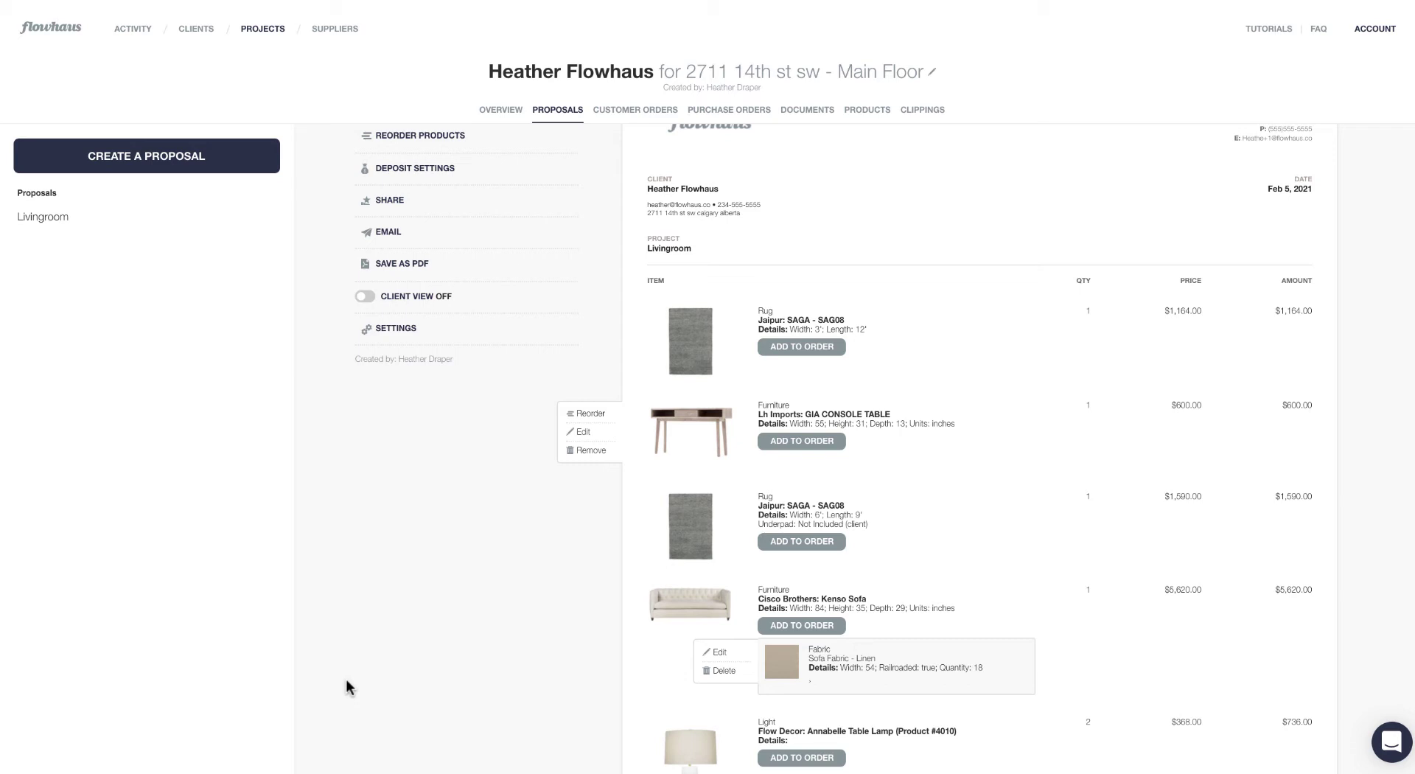
click(385, 202)
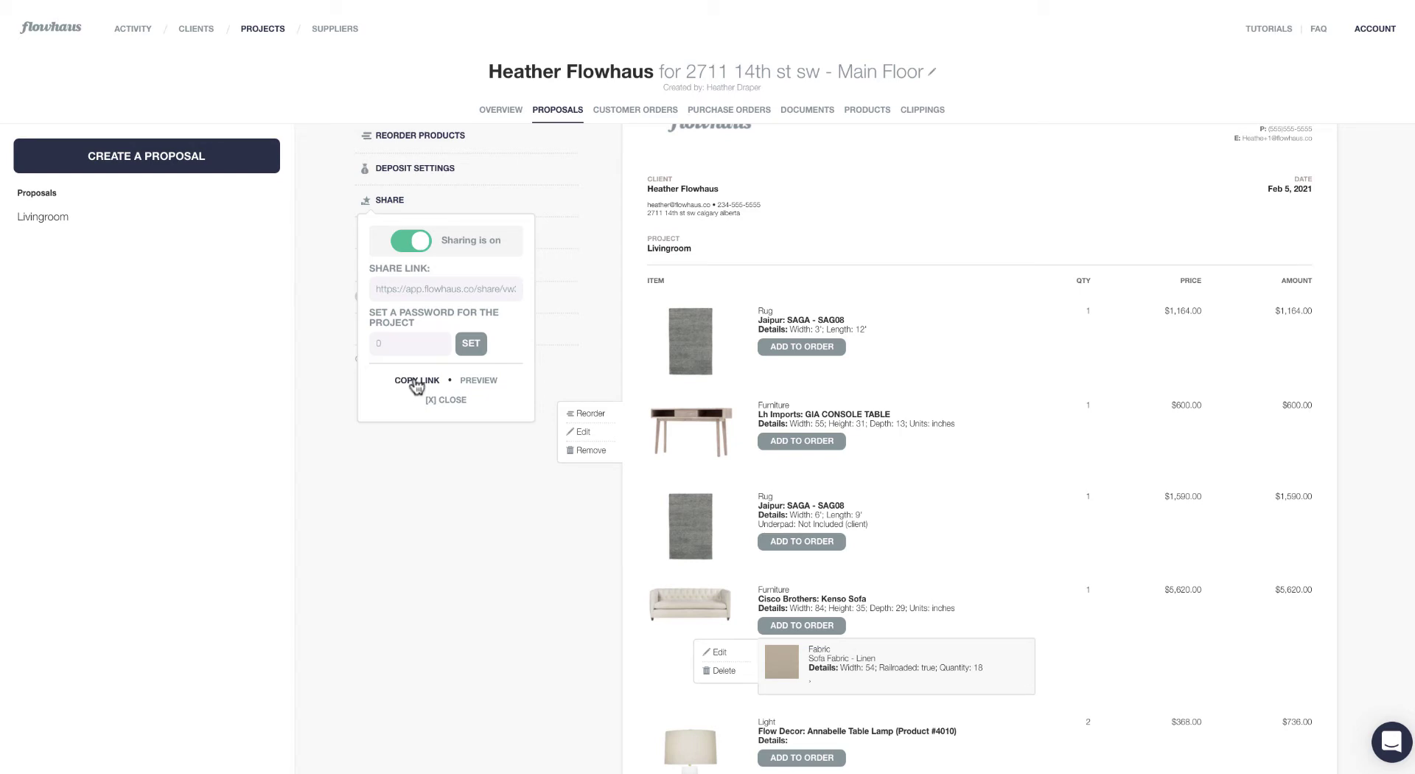
Preview the proposal as the client and browse the Orders, Documents and Proposals tabs.
click(487, 385)
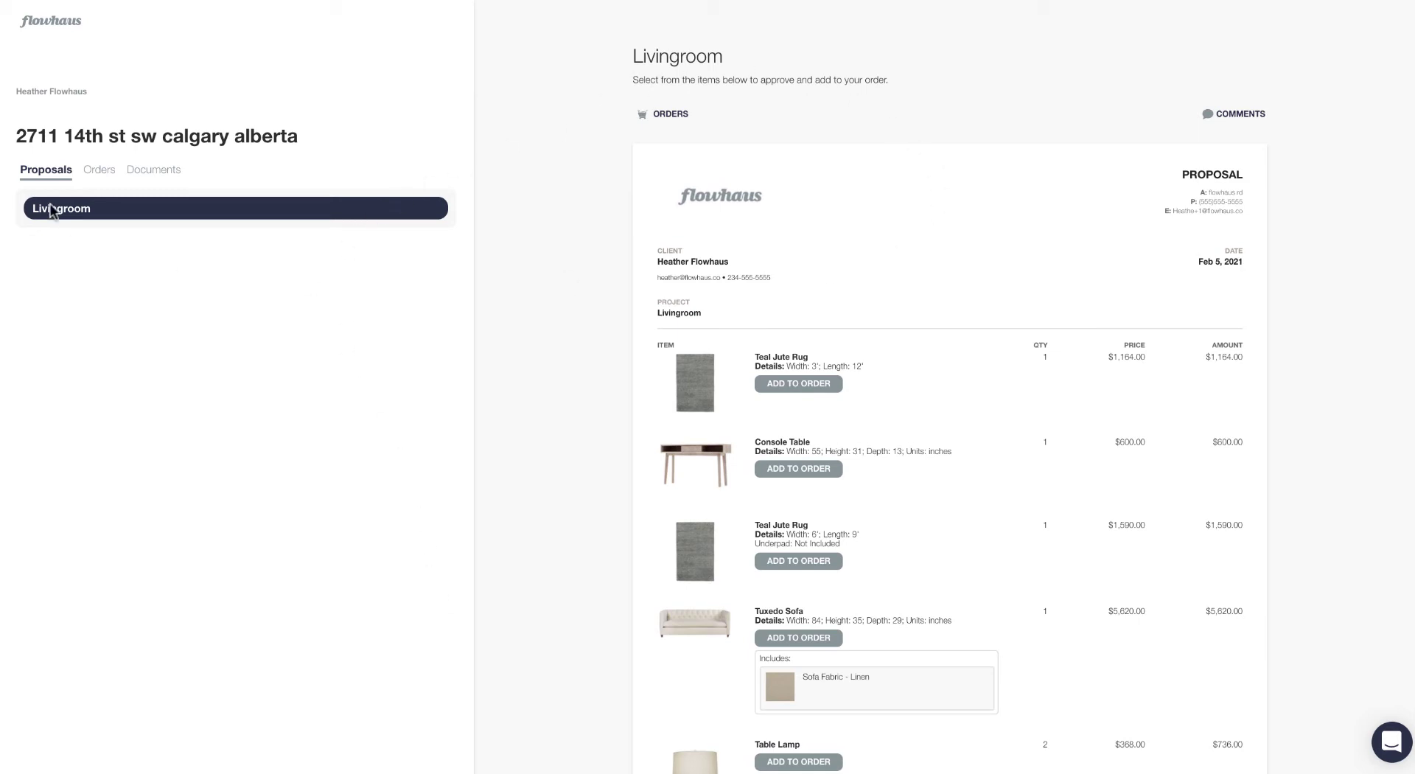
click(91, 176)
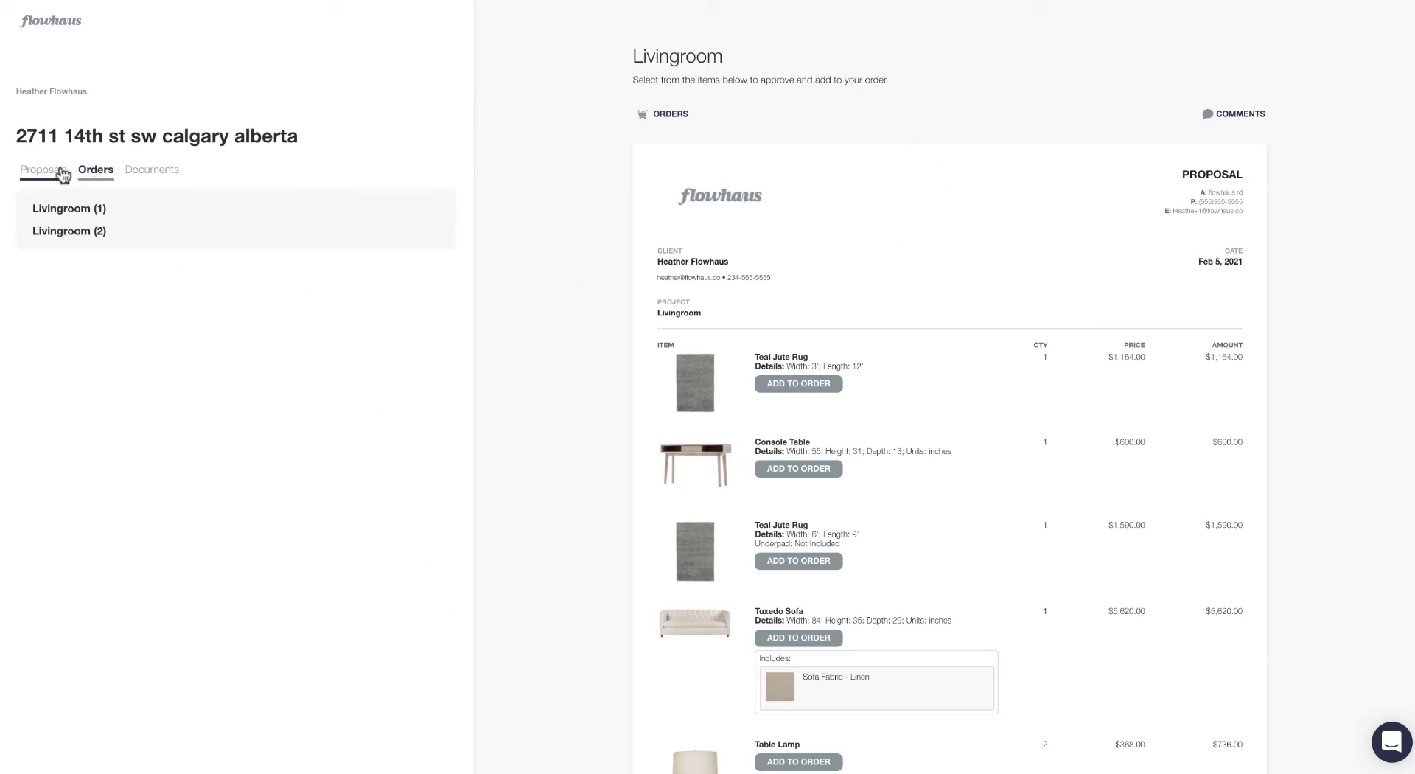
click(153, 171)
click(48, 169)
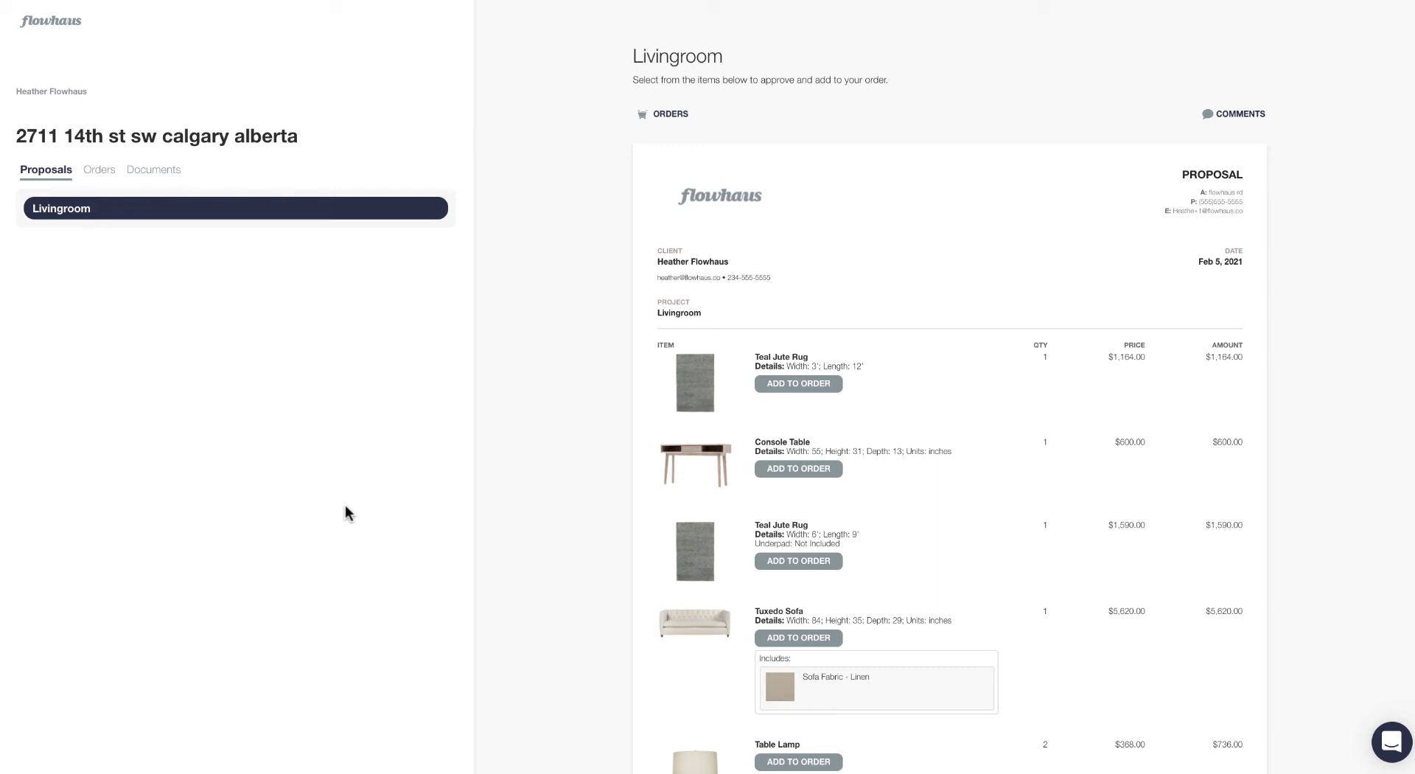
Open the Mood Board under Documents and view, then close, its comments.
click(163, 171)
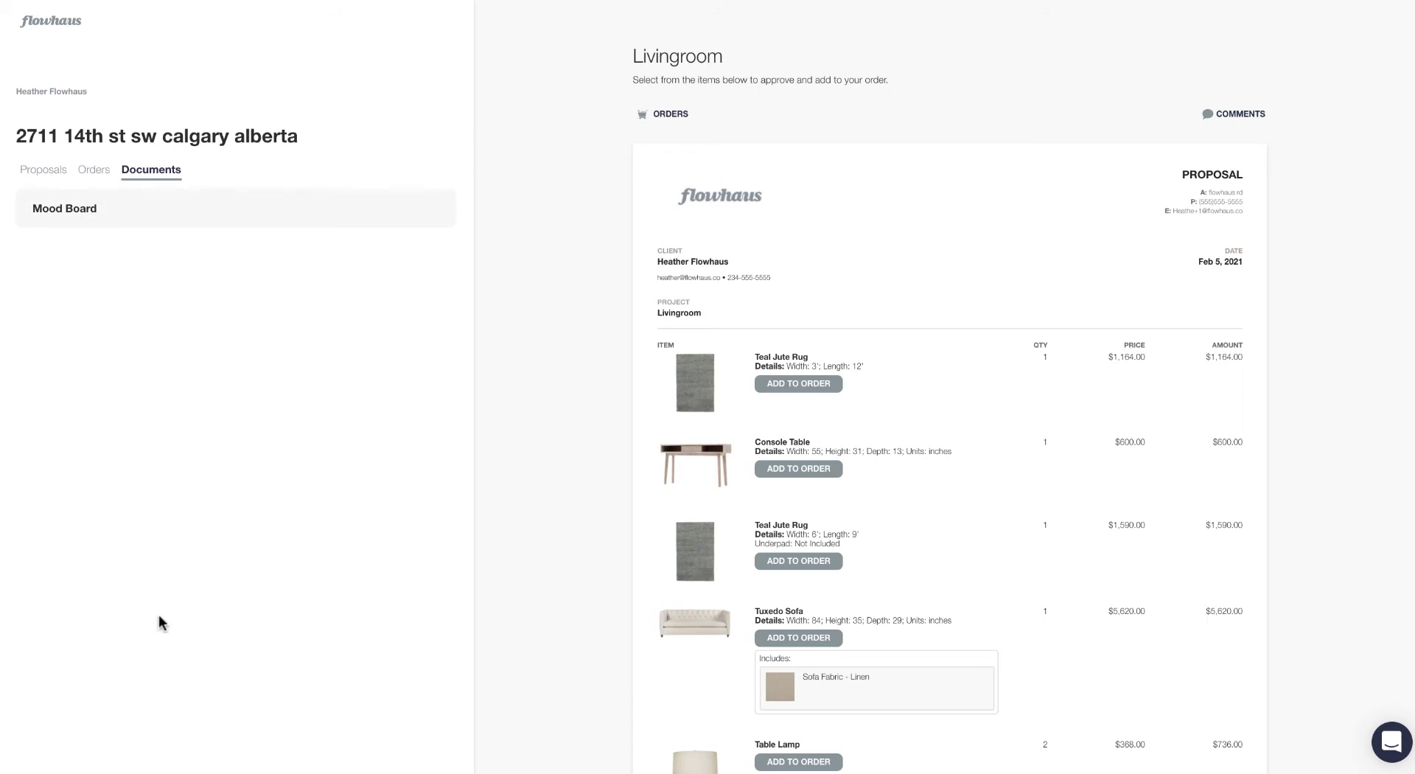
click(78, 214)
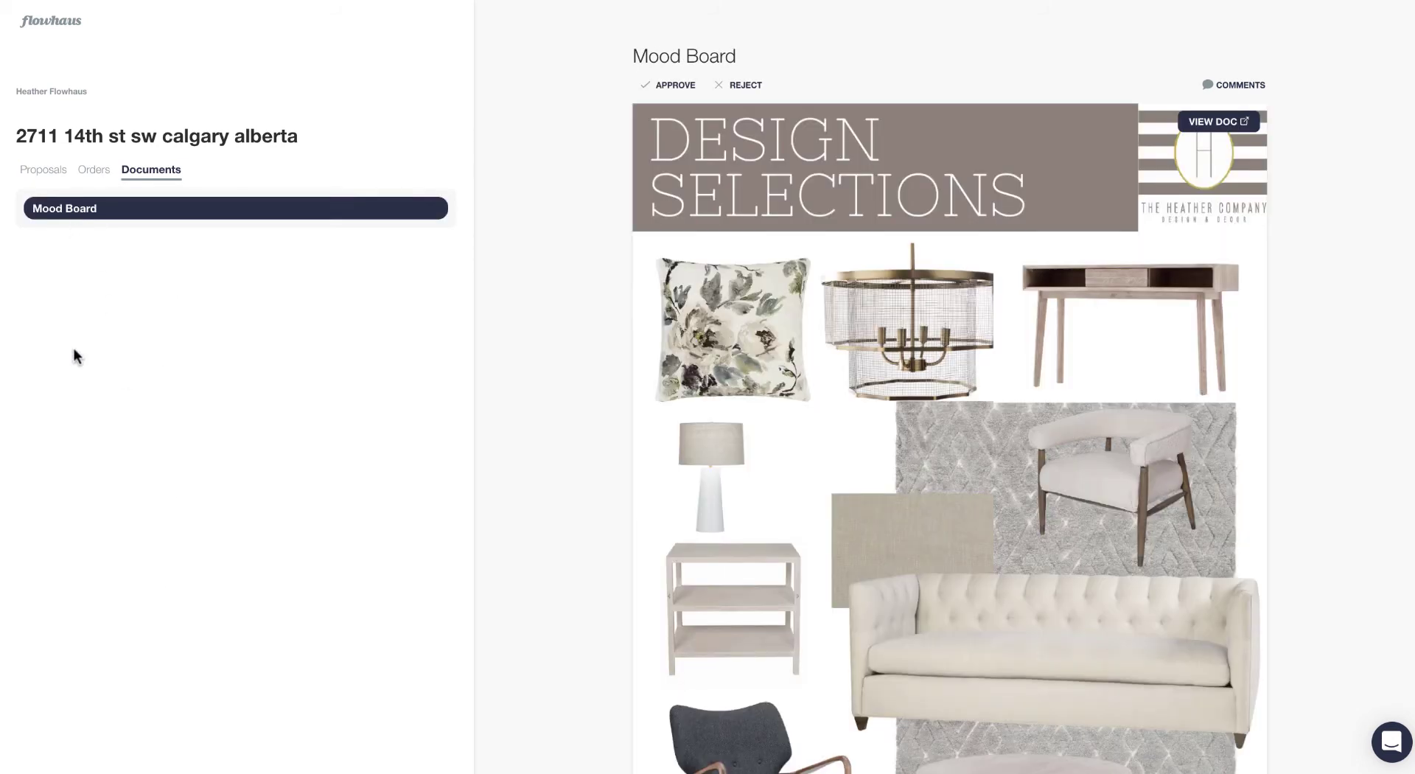
scroll(879, 329, down, 3)
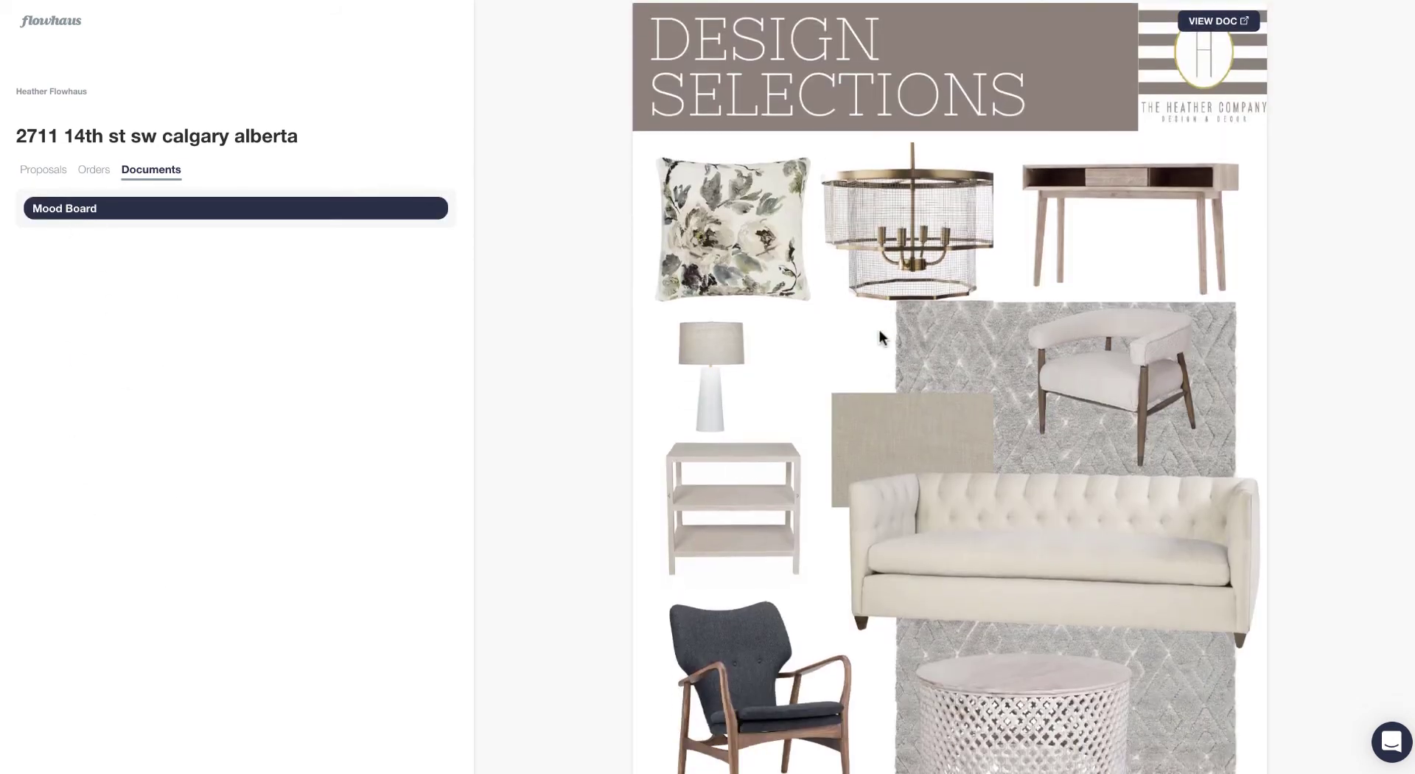
scroll(878, 329, up, 3)
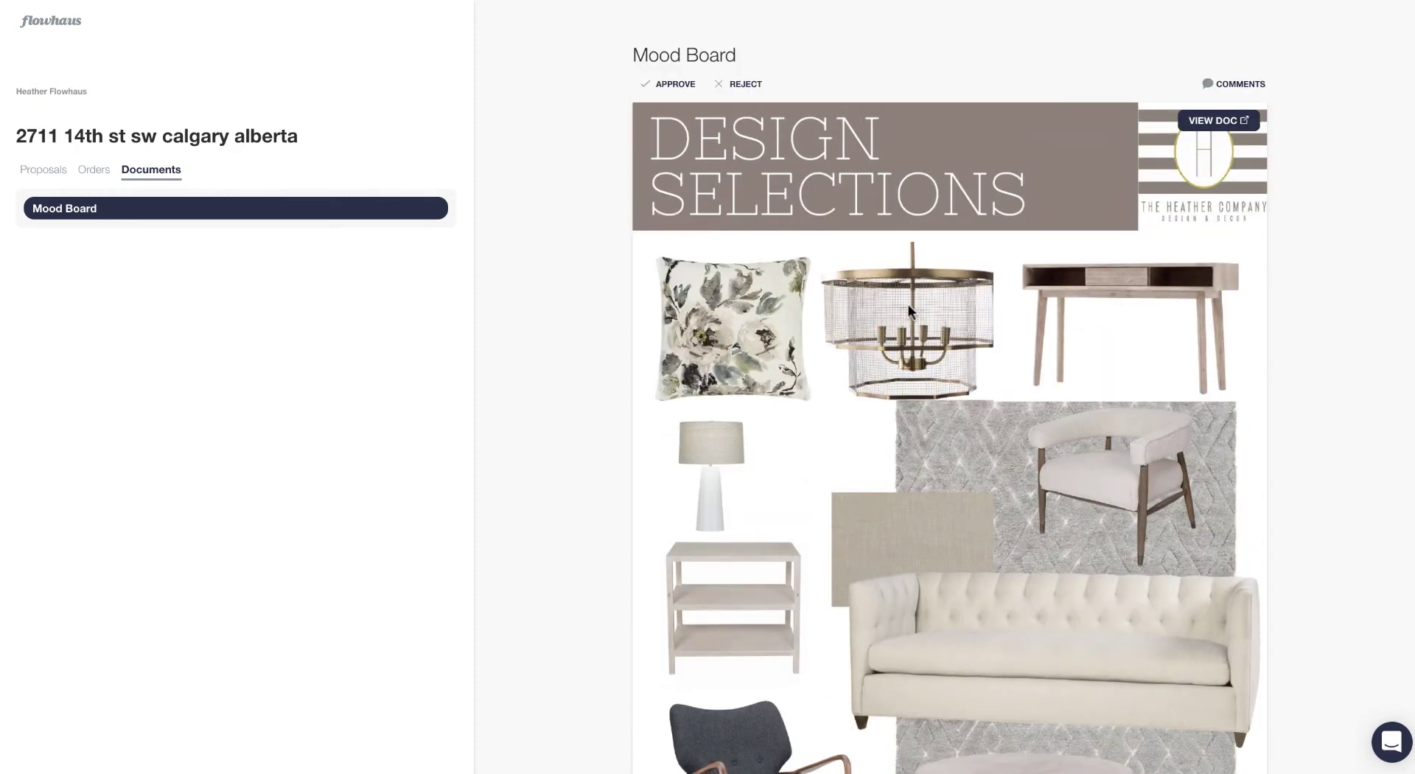
click(1241, 84)
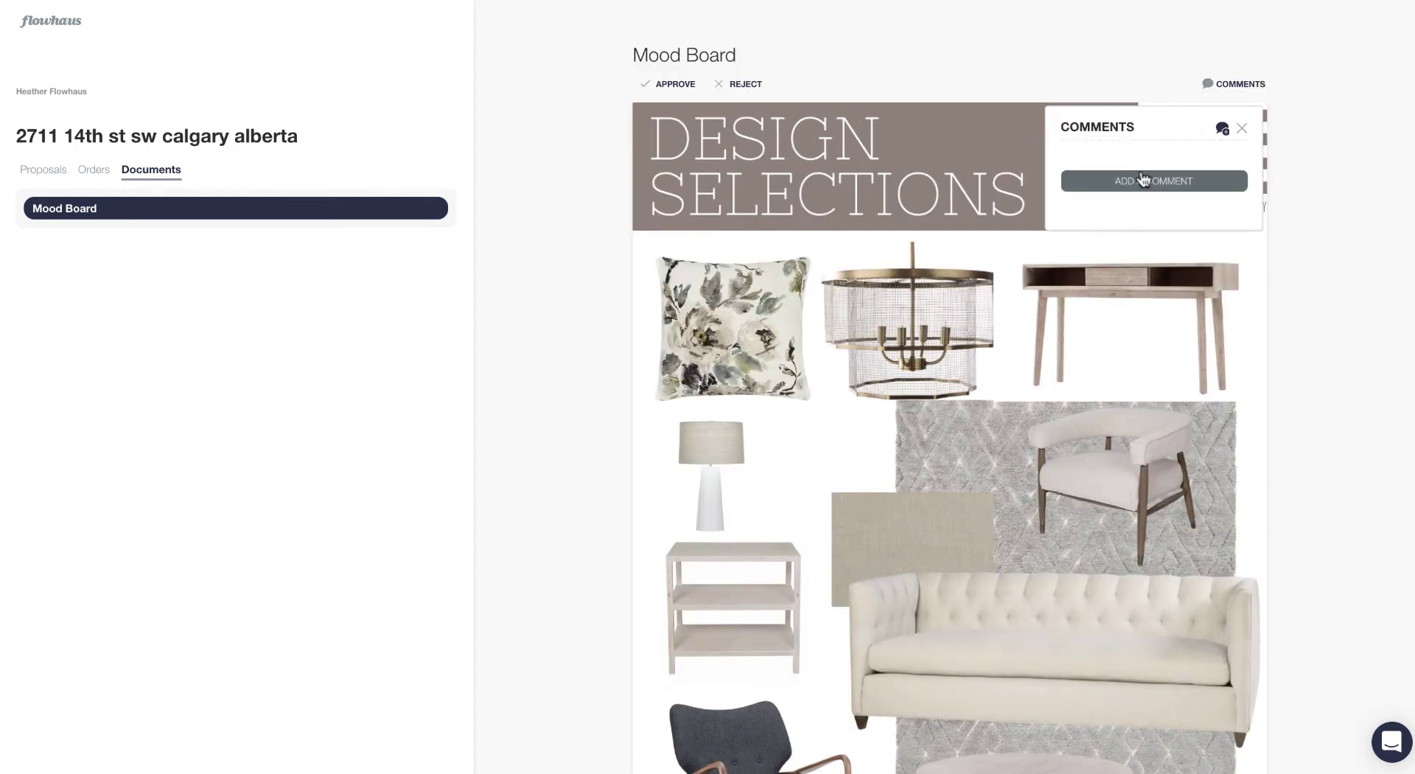
click(1073, 100)
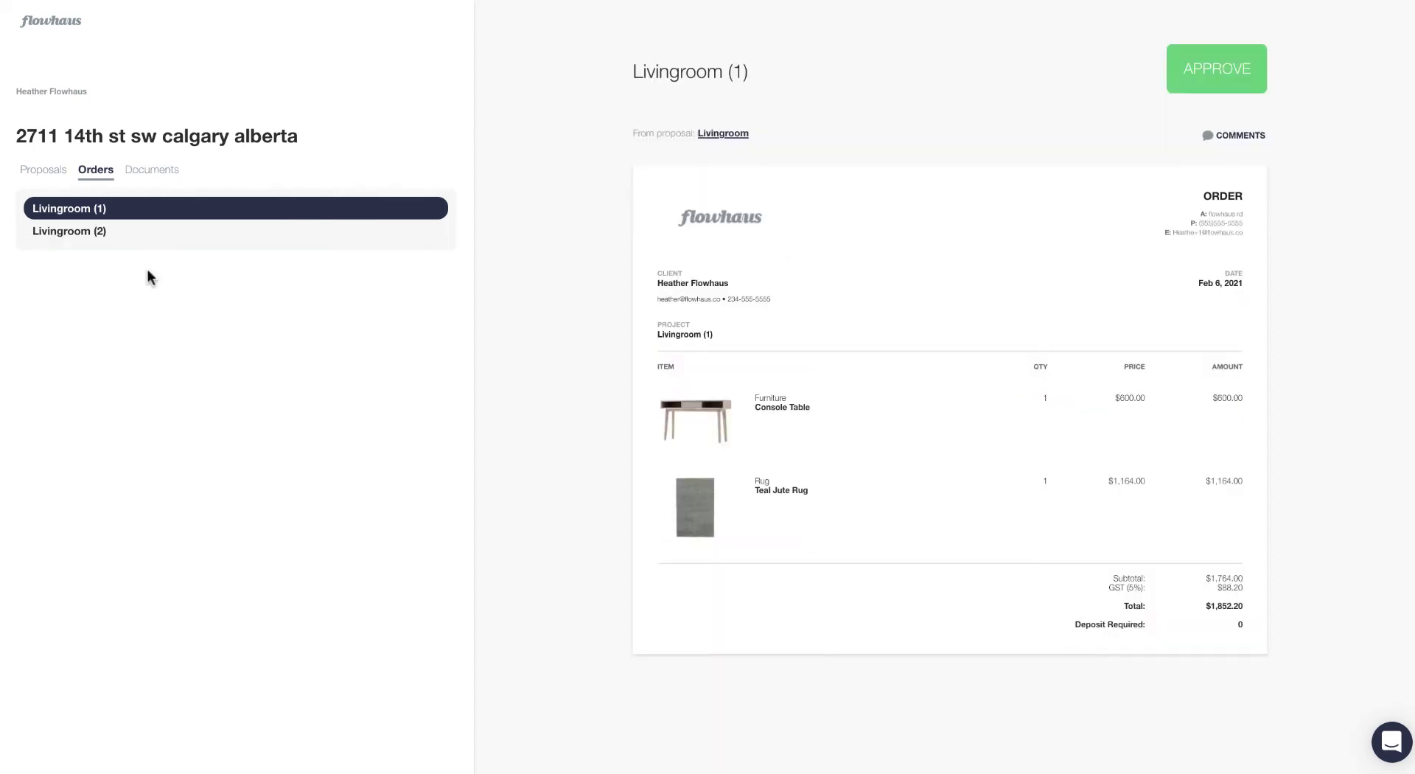
Add the Tuxedo Sofa, Table Lamp and Ceiling Light from Proposals and create the order.
click(44, 170)
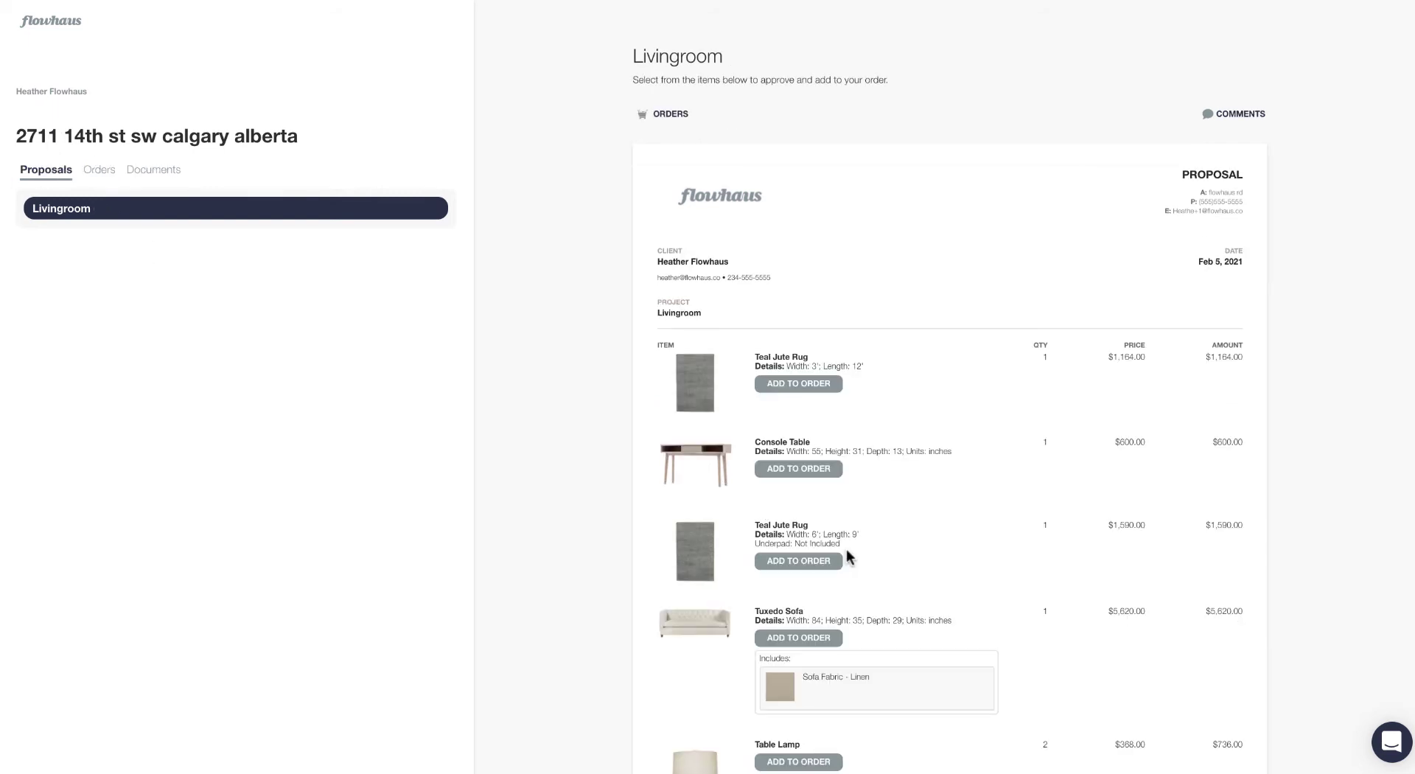
scroll(846, 557, down, 1)
click(833, 523)
scroll(818, 486, down, 3)
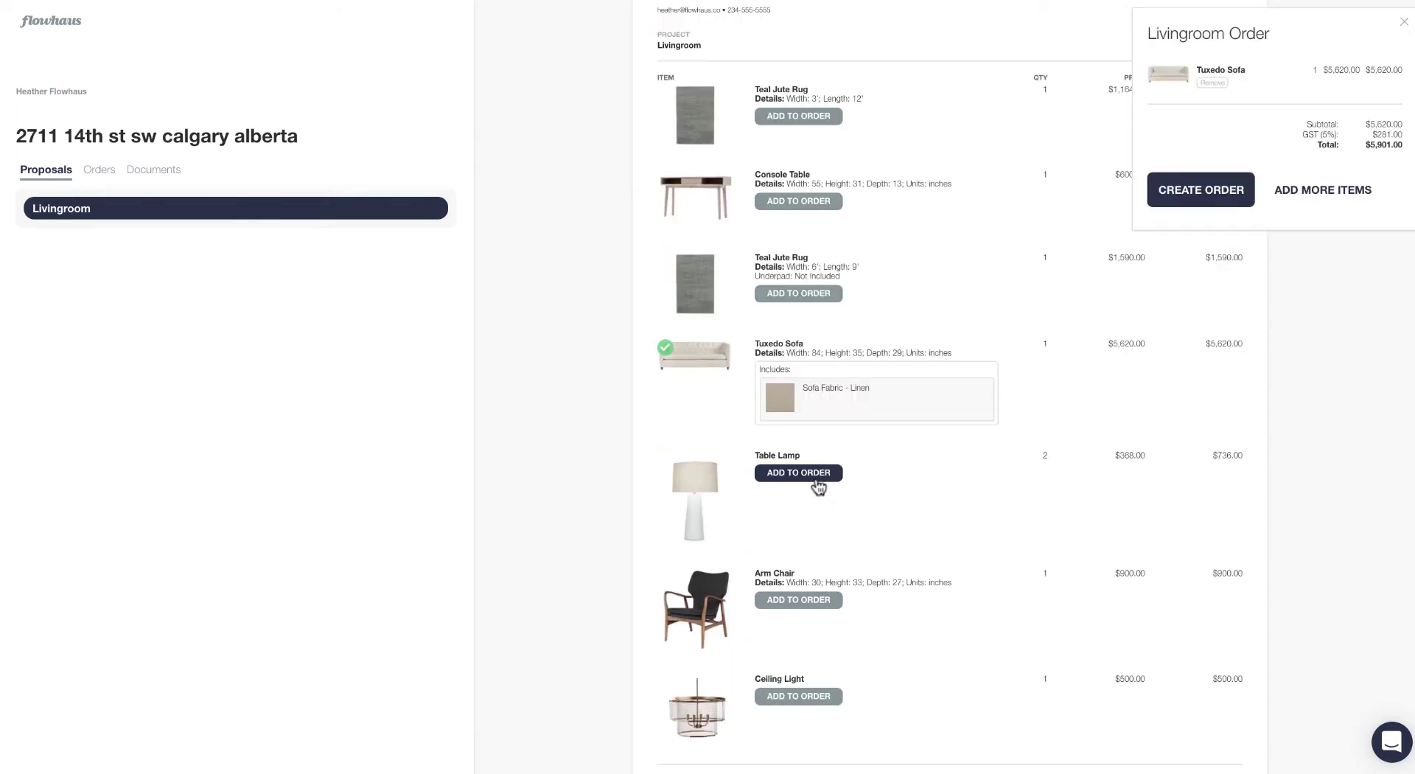
click(815, 478)
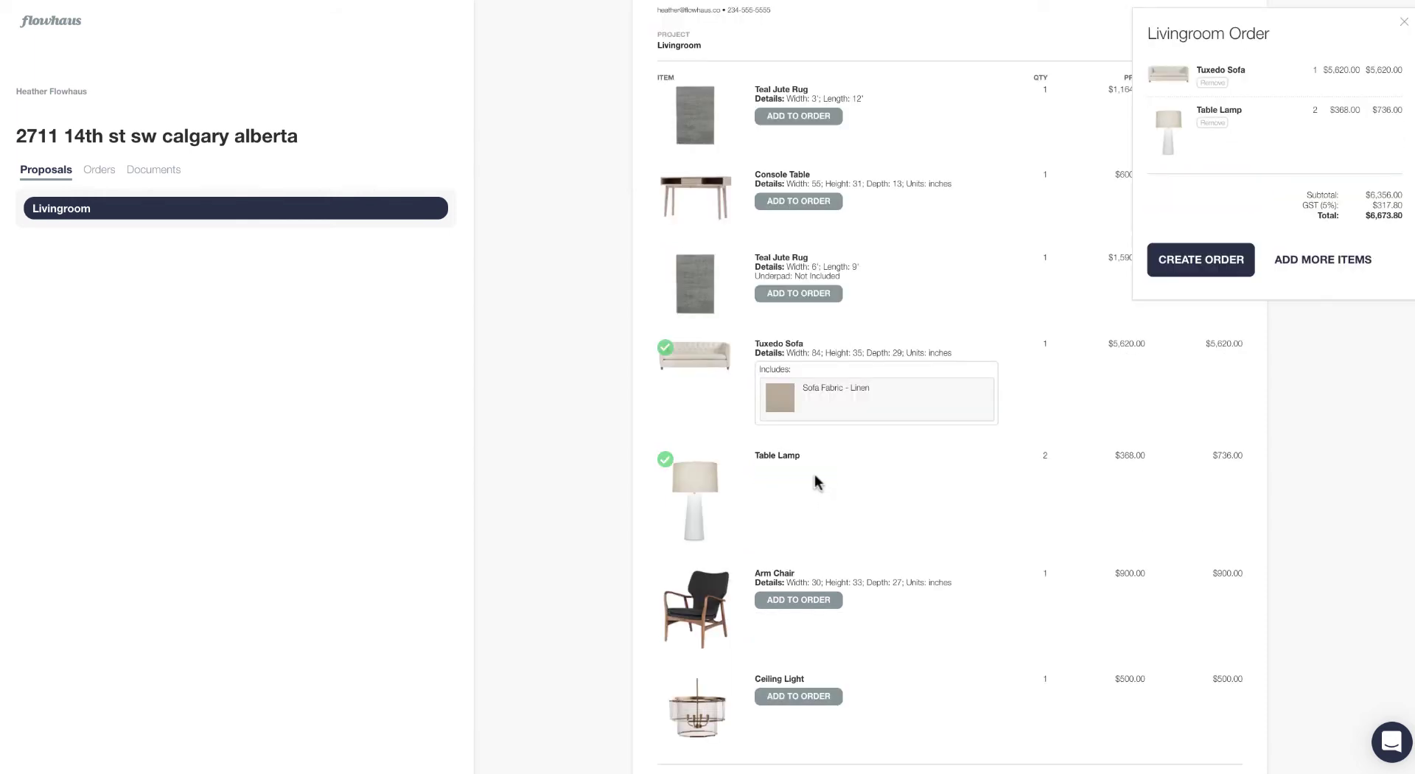
click(808, 695)
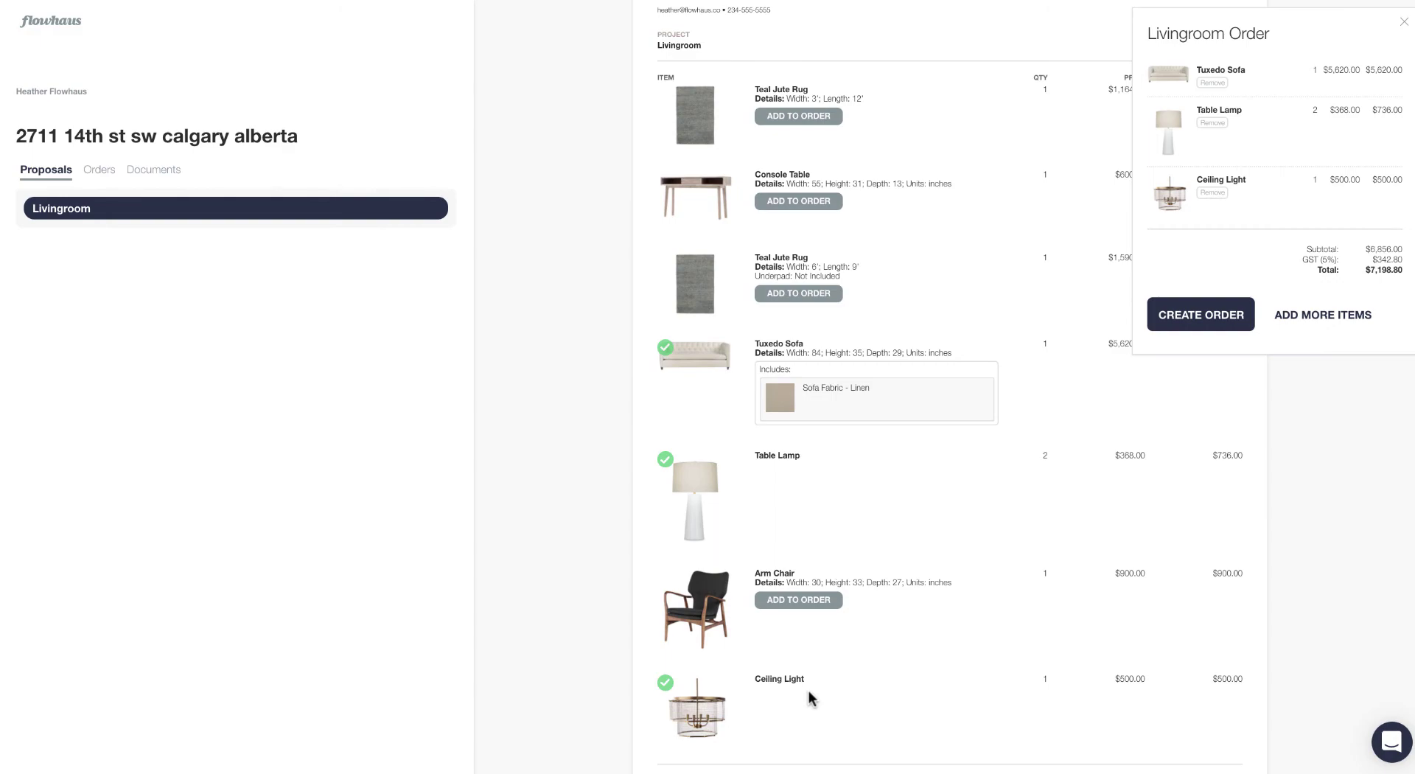
click(1192, 317)
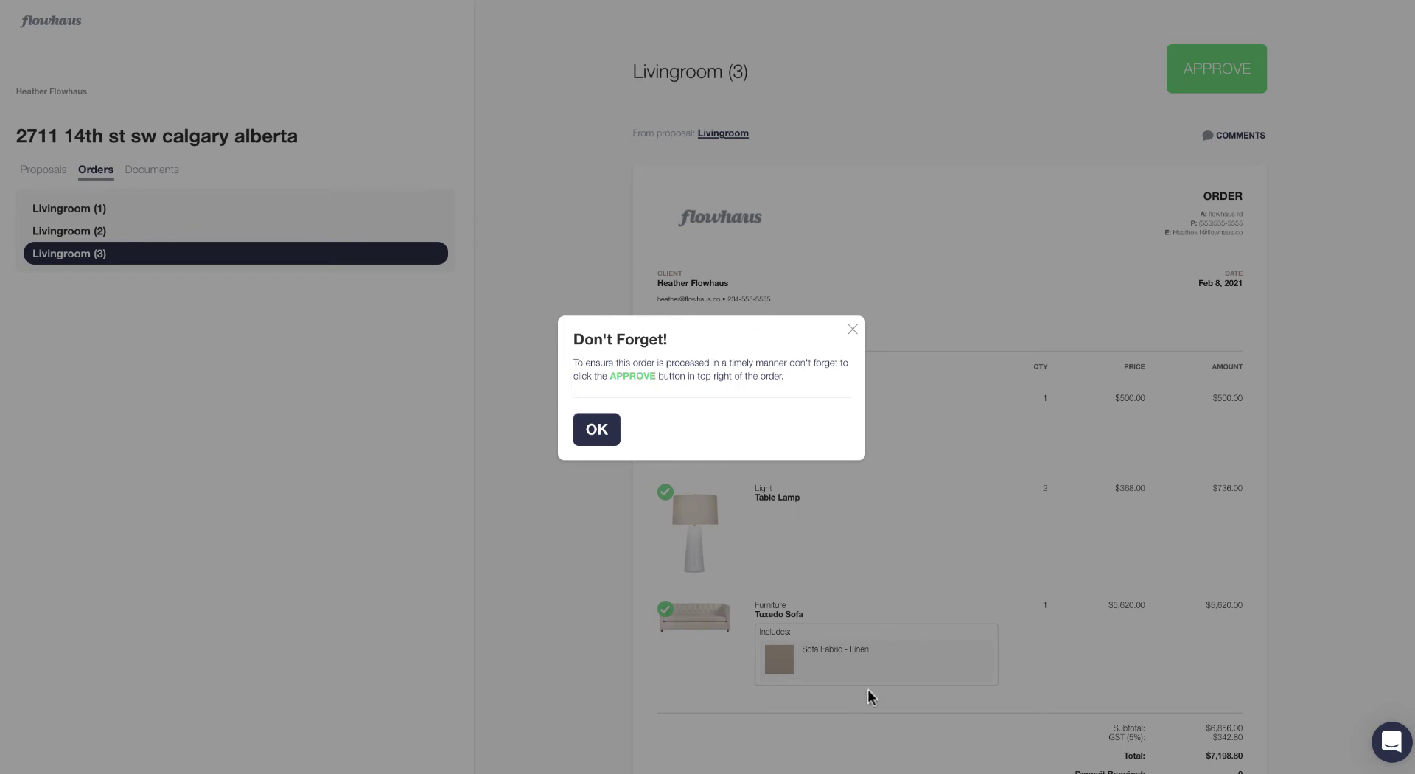
Dismiss the Don't Forget reminder and review the approved proposal items.
click(582, 435)
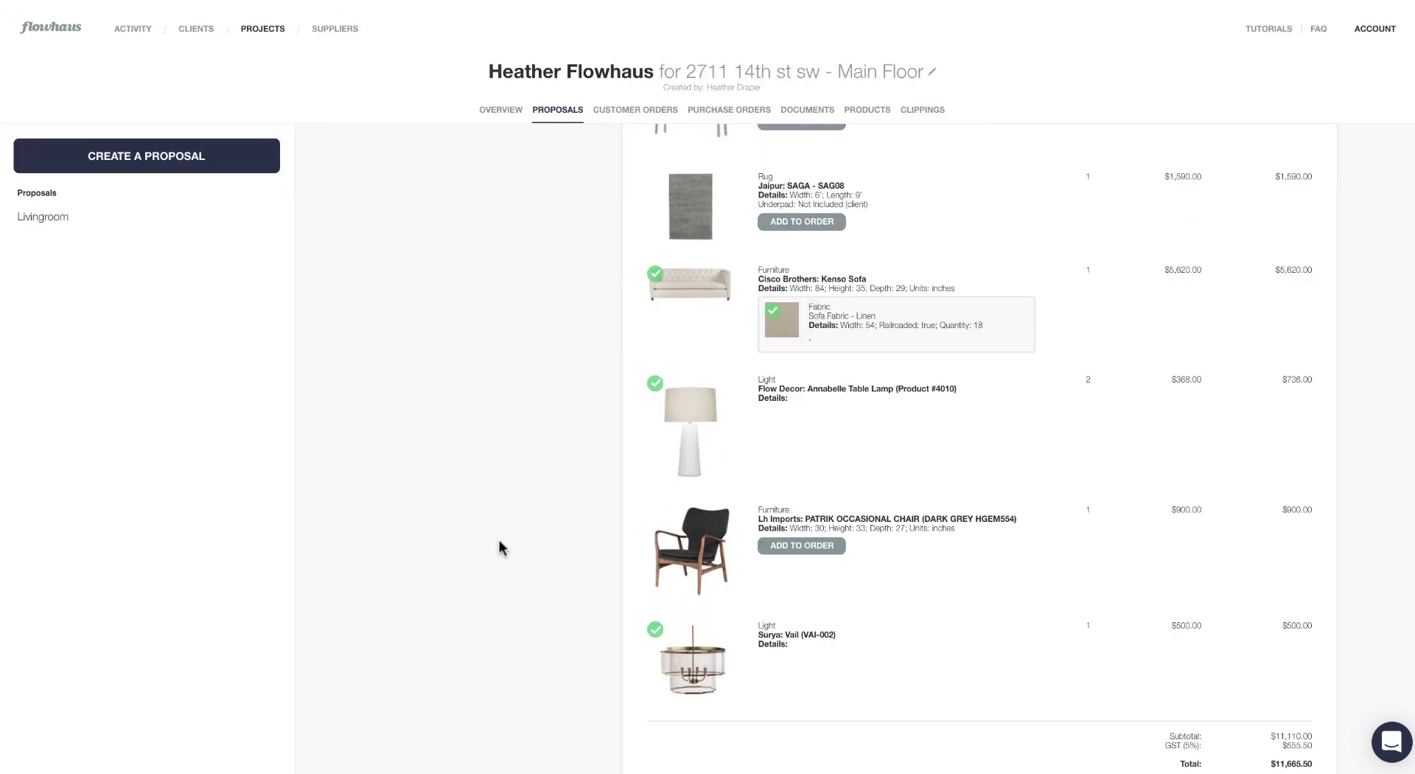
scroll(499, 541, down, 1)
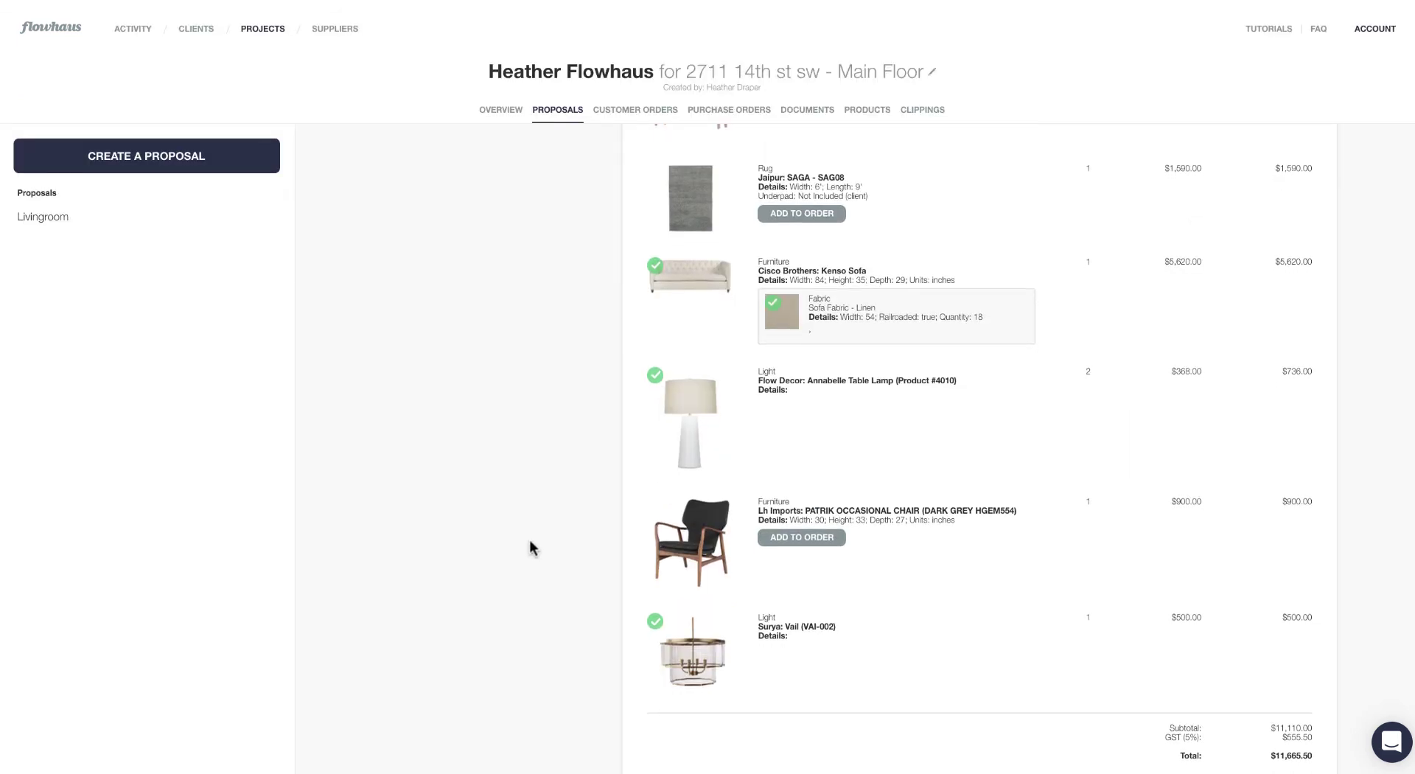
Open Livingroom (3) under Customer Orders, listing the ceiling light, two lamps and sofa for $7,198.80.
mouse_move(743, 302)
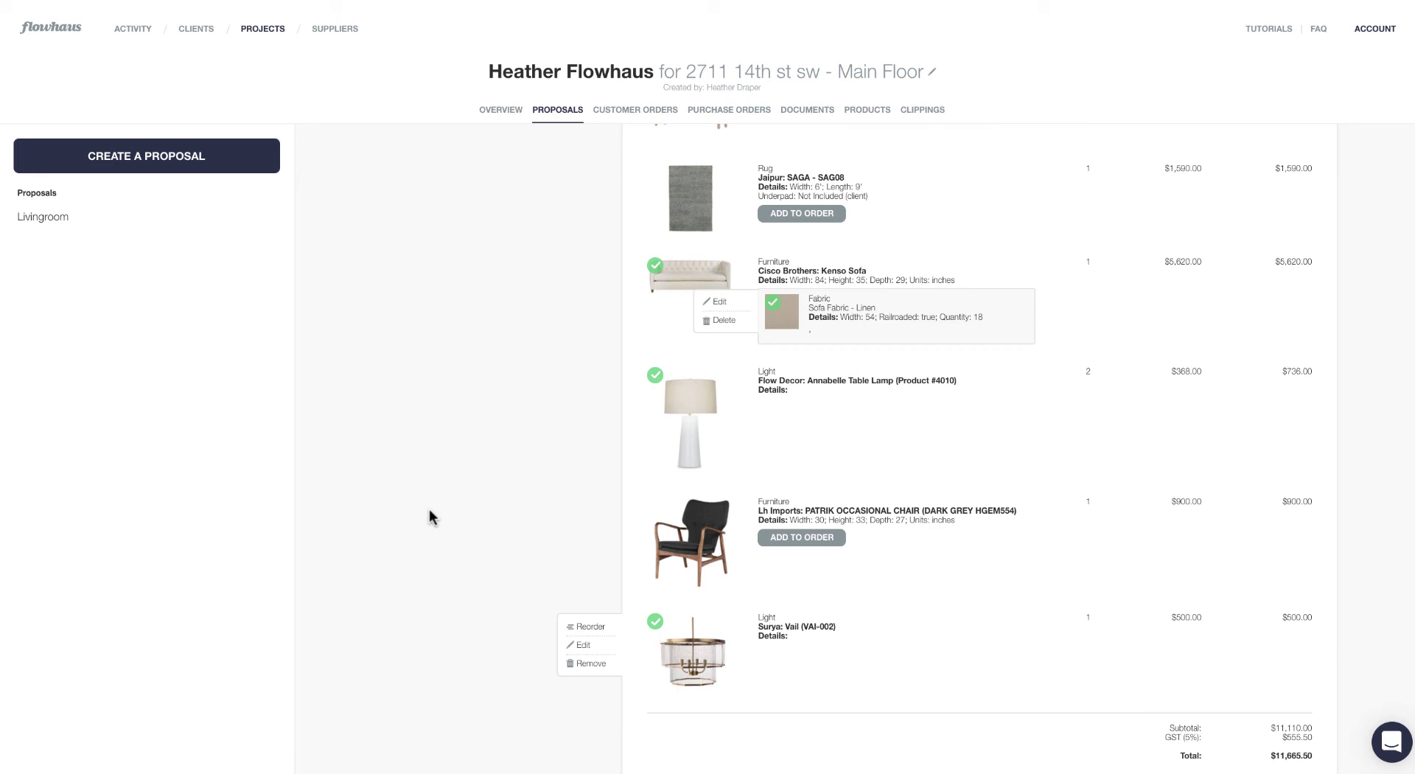
scroll(429, 509, up, 5)
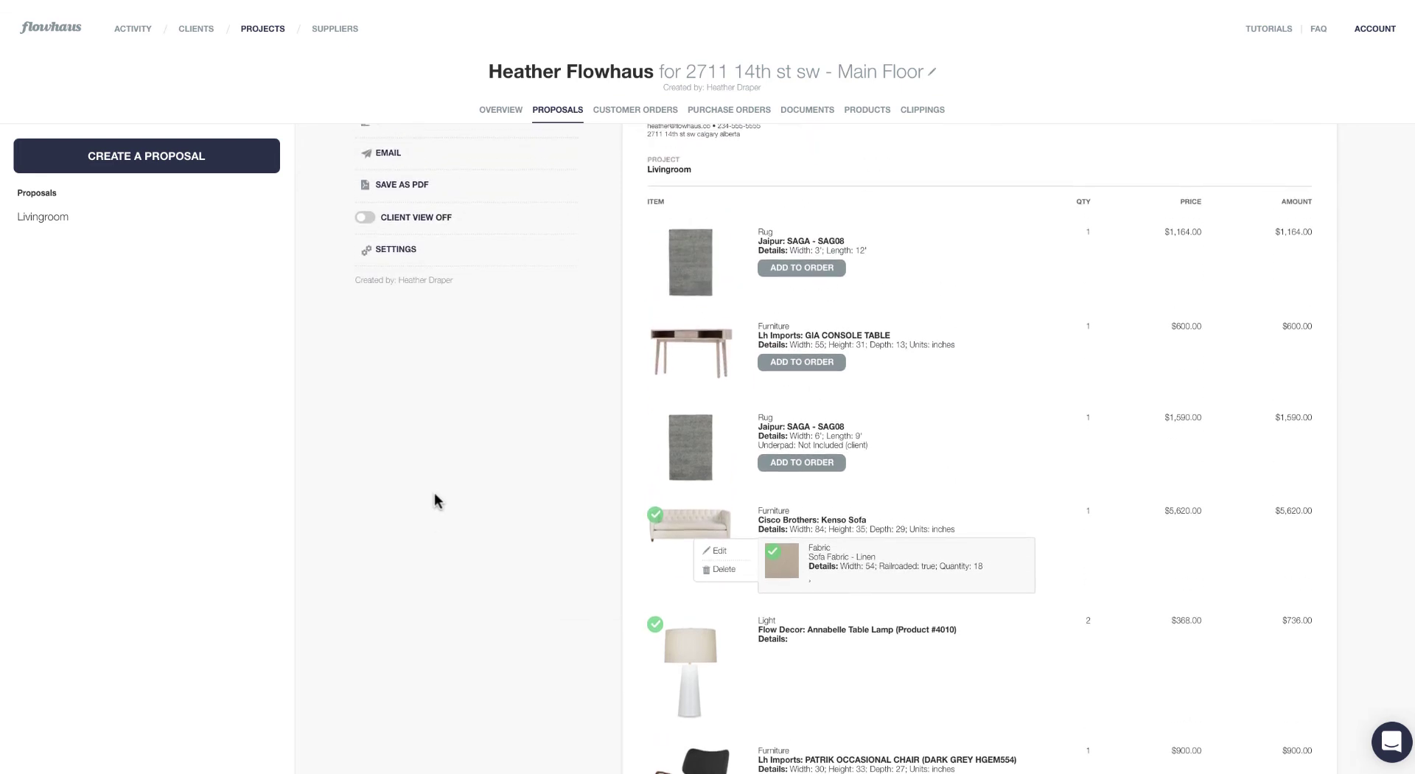
click(638, 112)
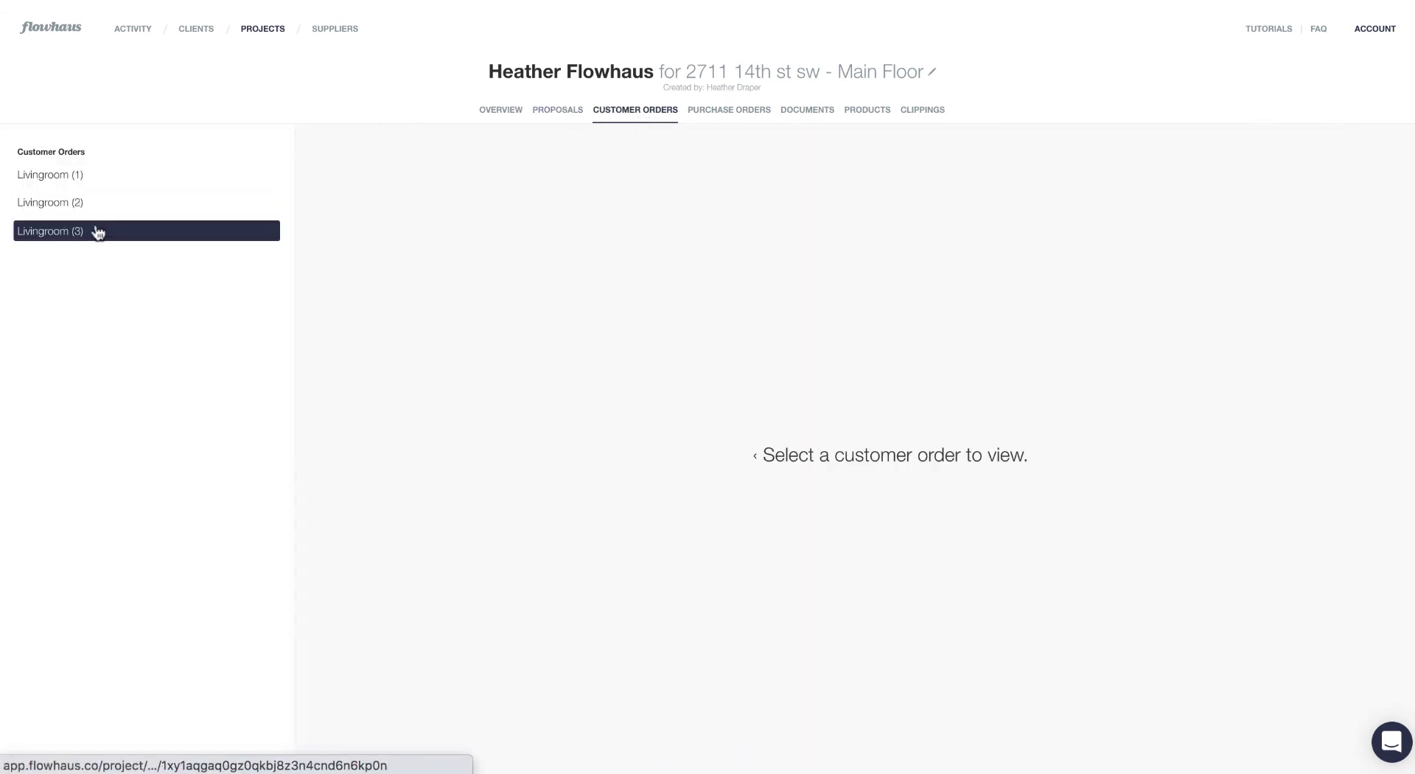
click(46, 231)
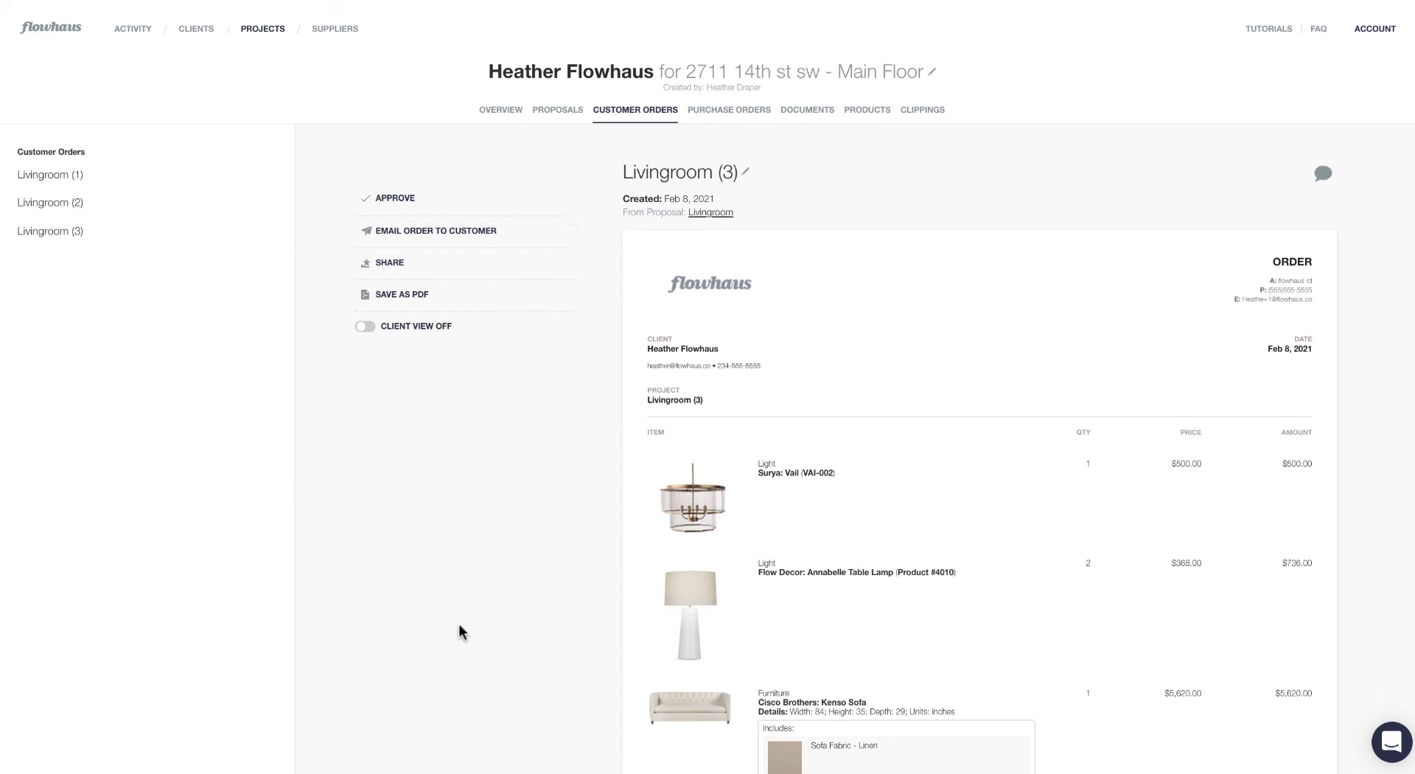
scroll(779, 396, down, 2)
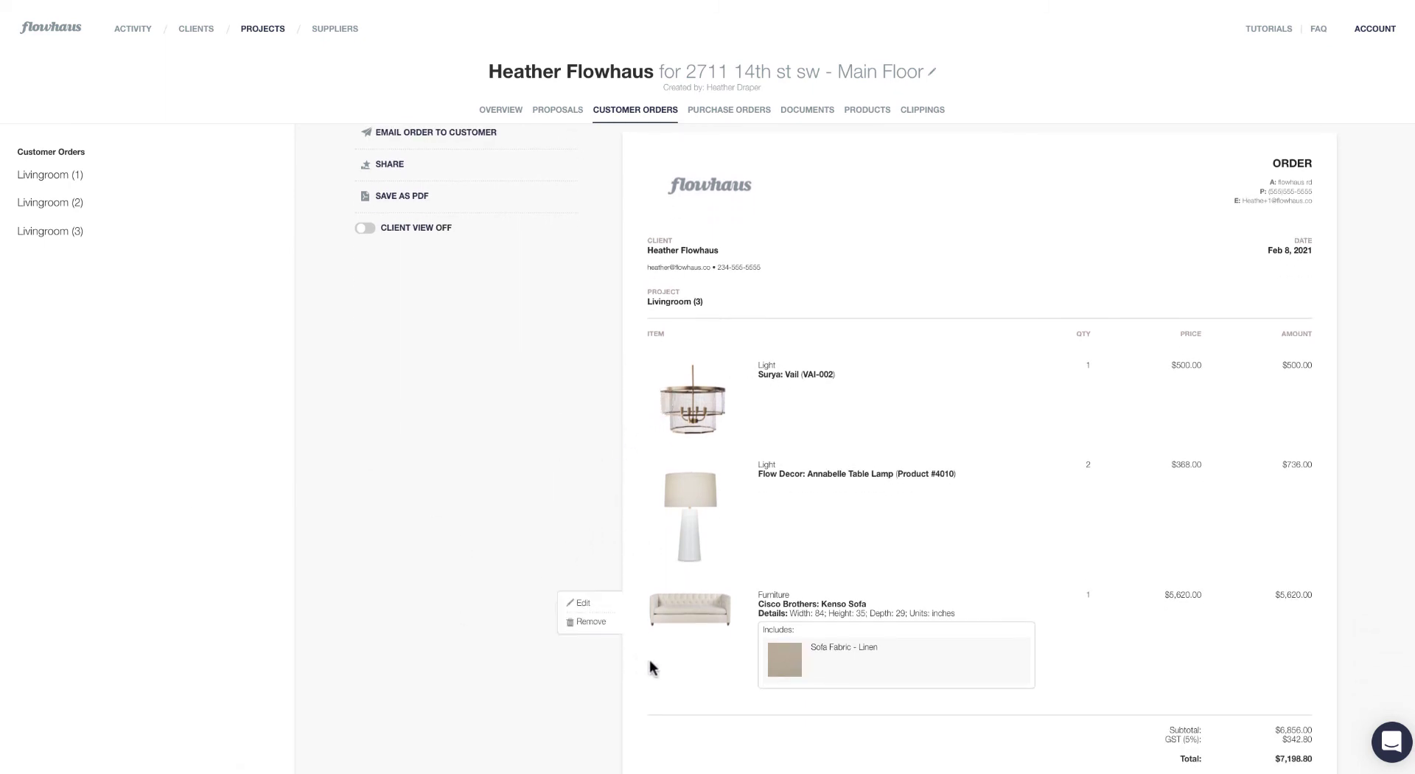
Change the sofa line's quantity to 2 in Pricing & Quantity and update the order.
click(583, 605)
click(616, 239)
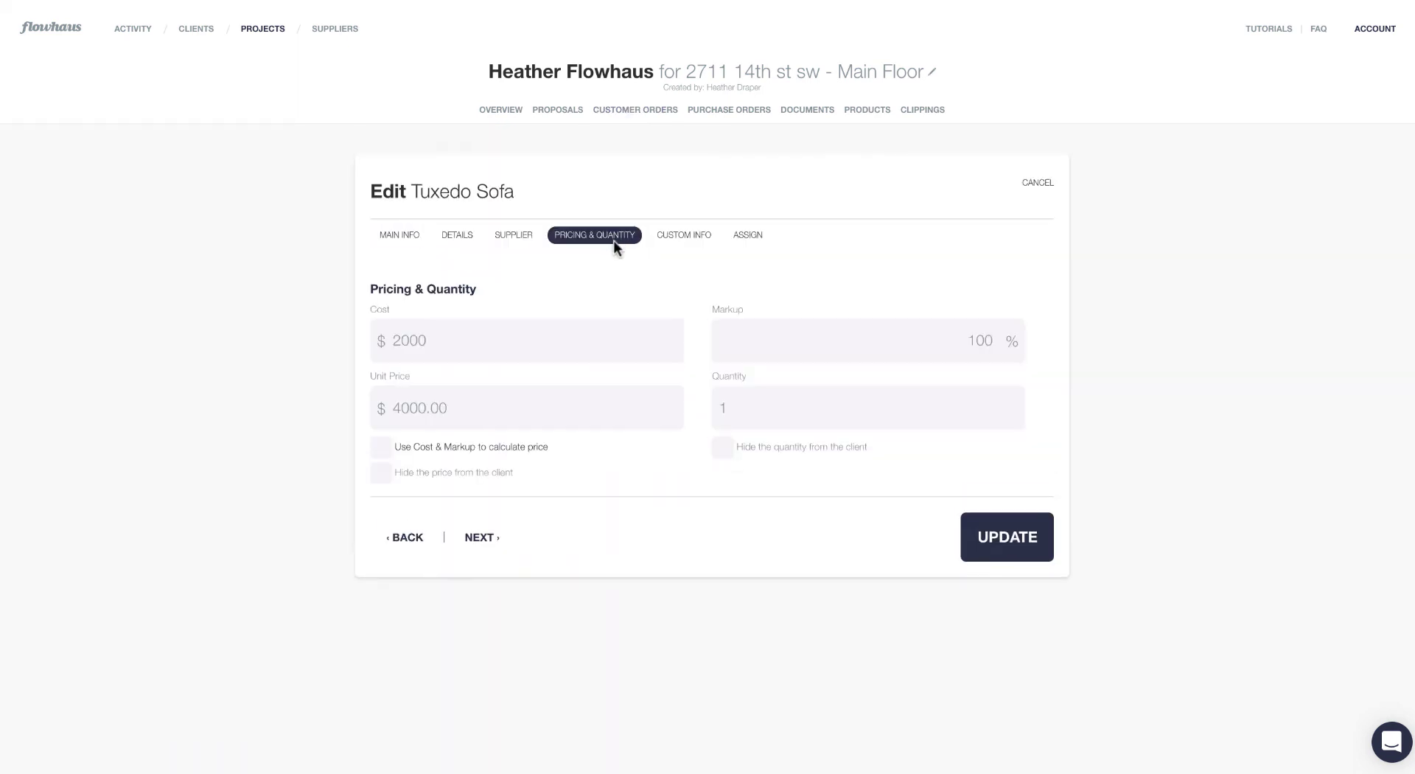
double_click(721, 406)
text(2)
click(481, 537)
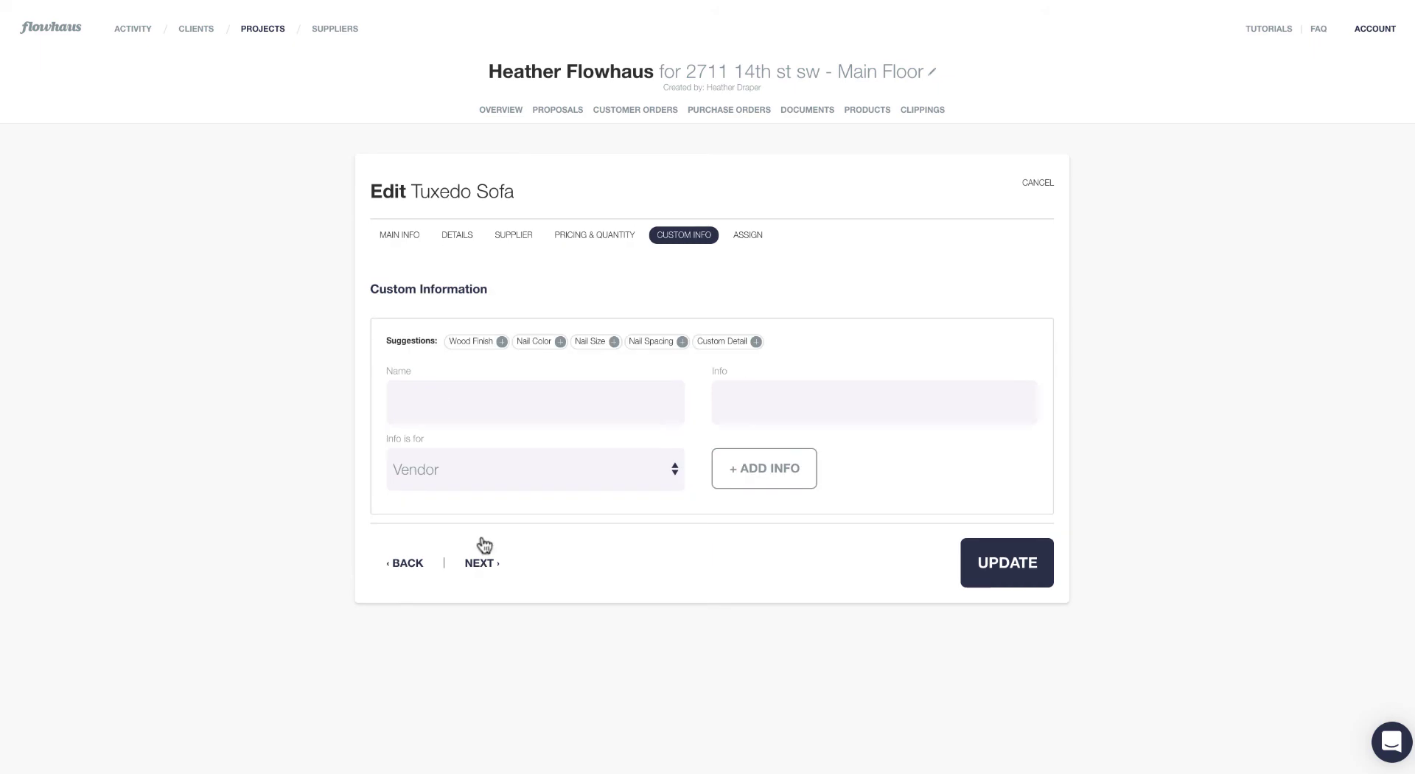
click(483, 564)
click(431, 551)
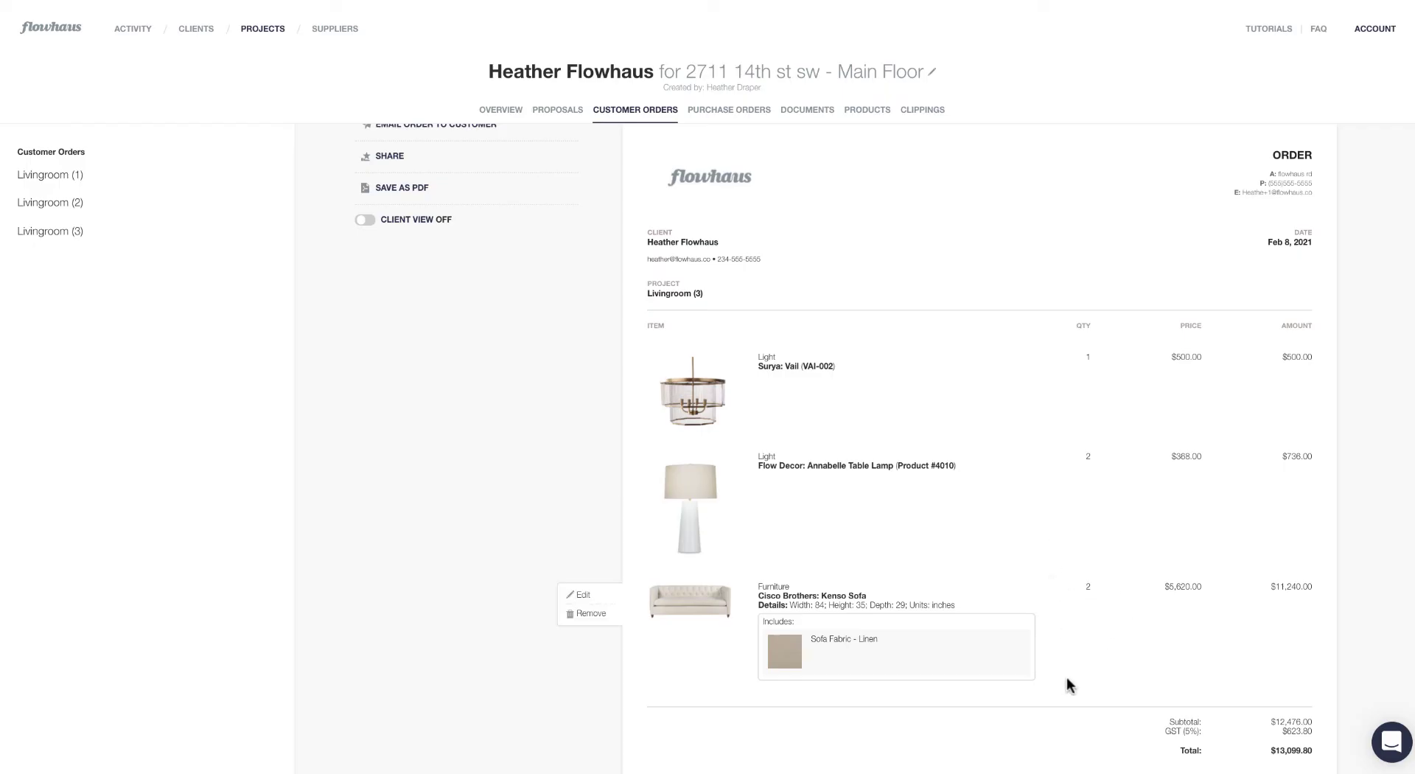
Approve the Livingroom (3) order and check its $13,099.80 total.
scroll(1067, 677, up, 2)
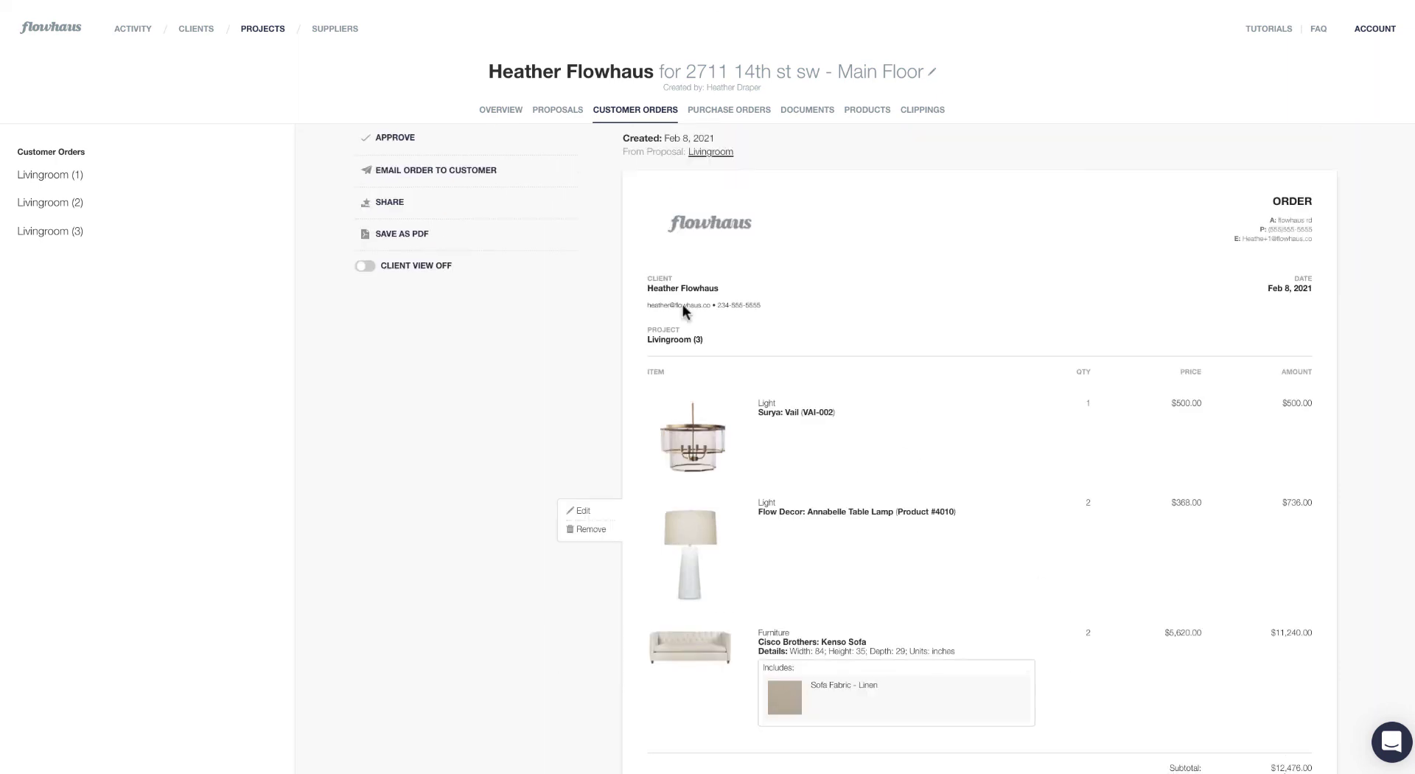
click(395, 145)
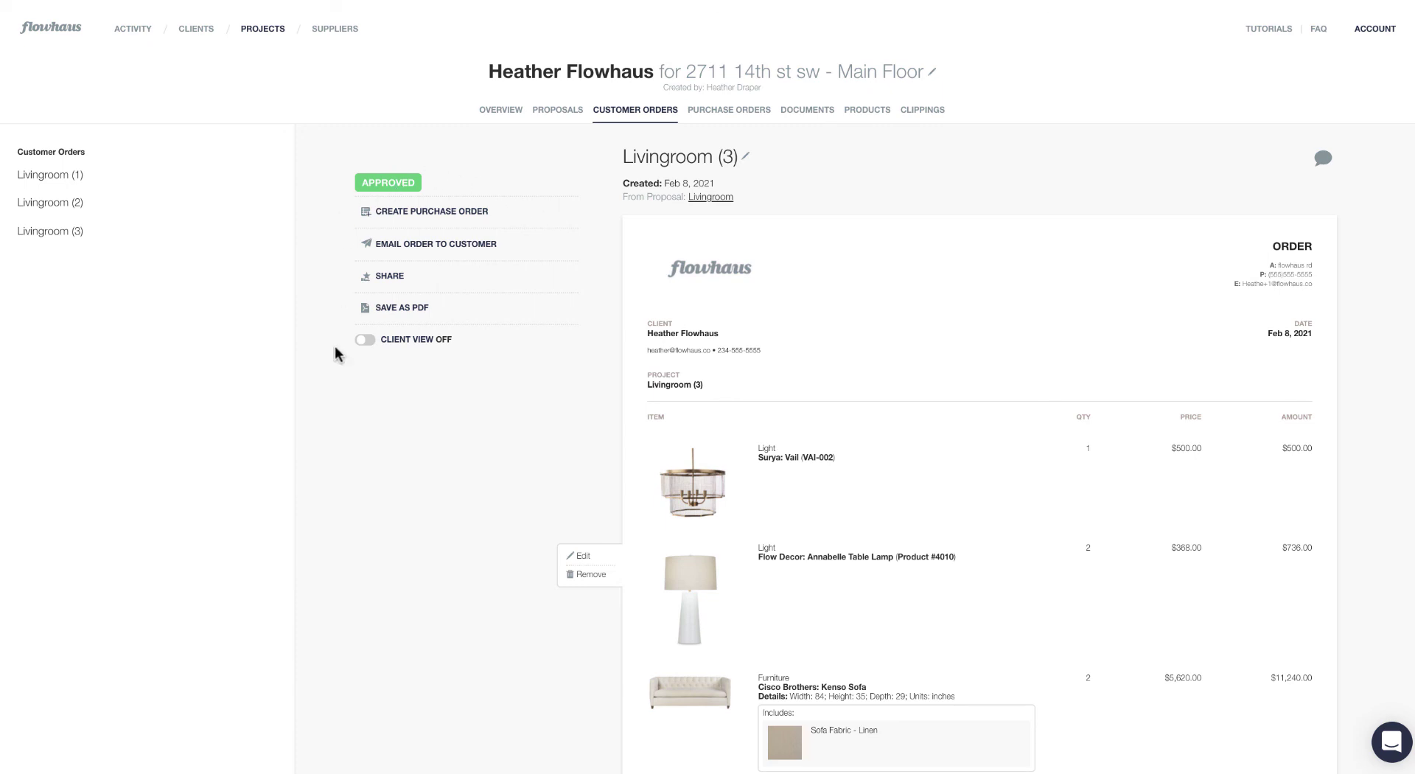
scroll(417, 569, down, 2)
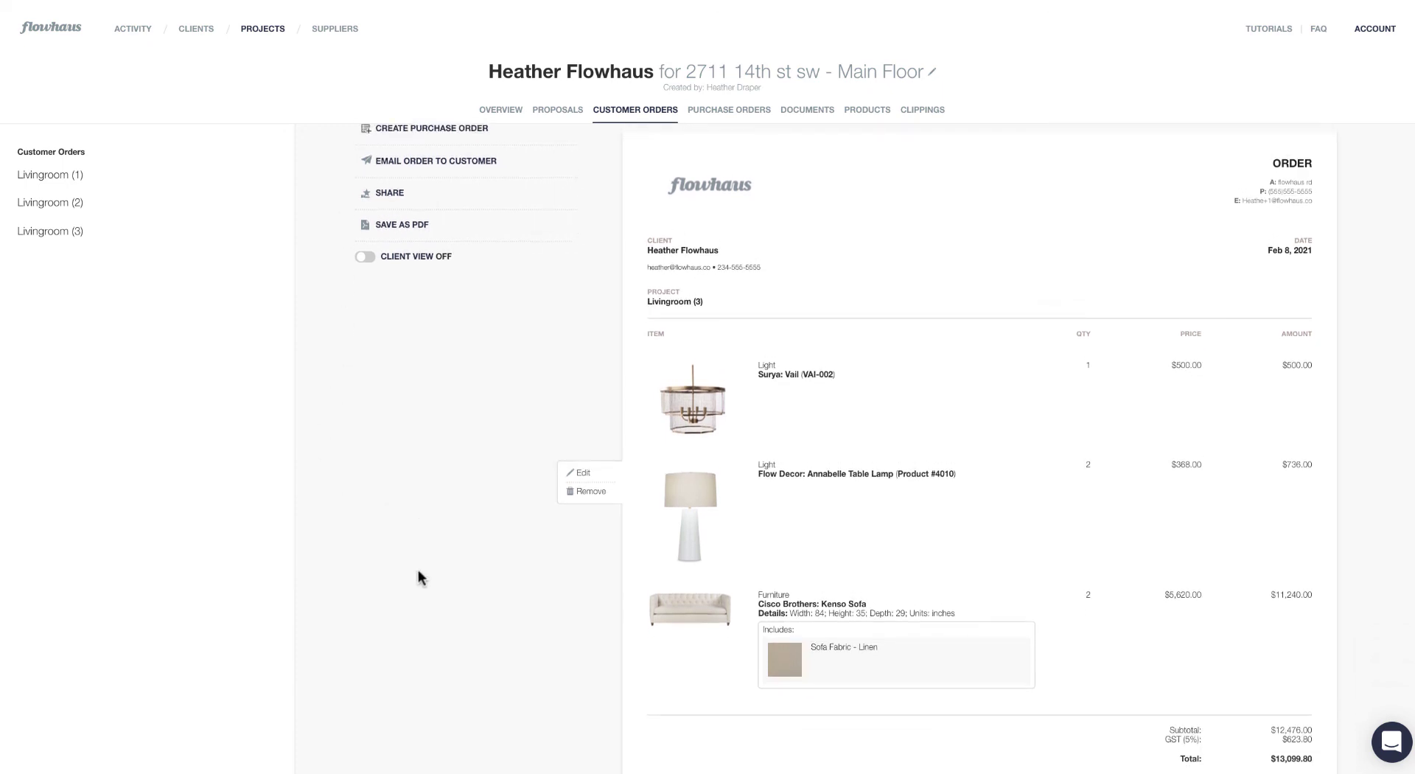
scroll(433, 604, down, 1)
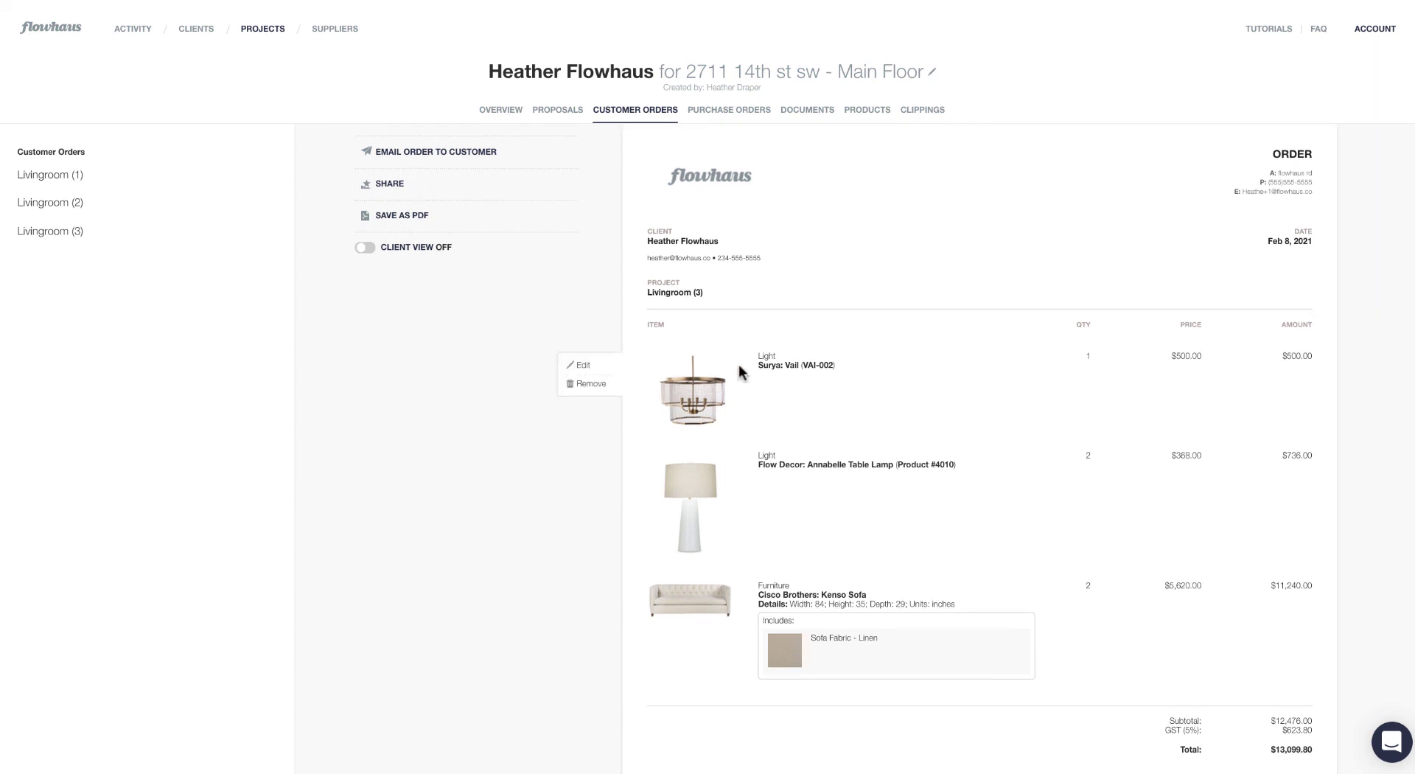
scroll(859, 373, up, 3)
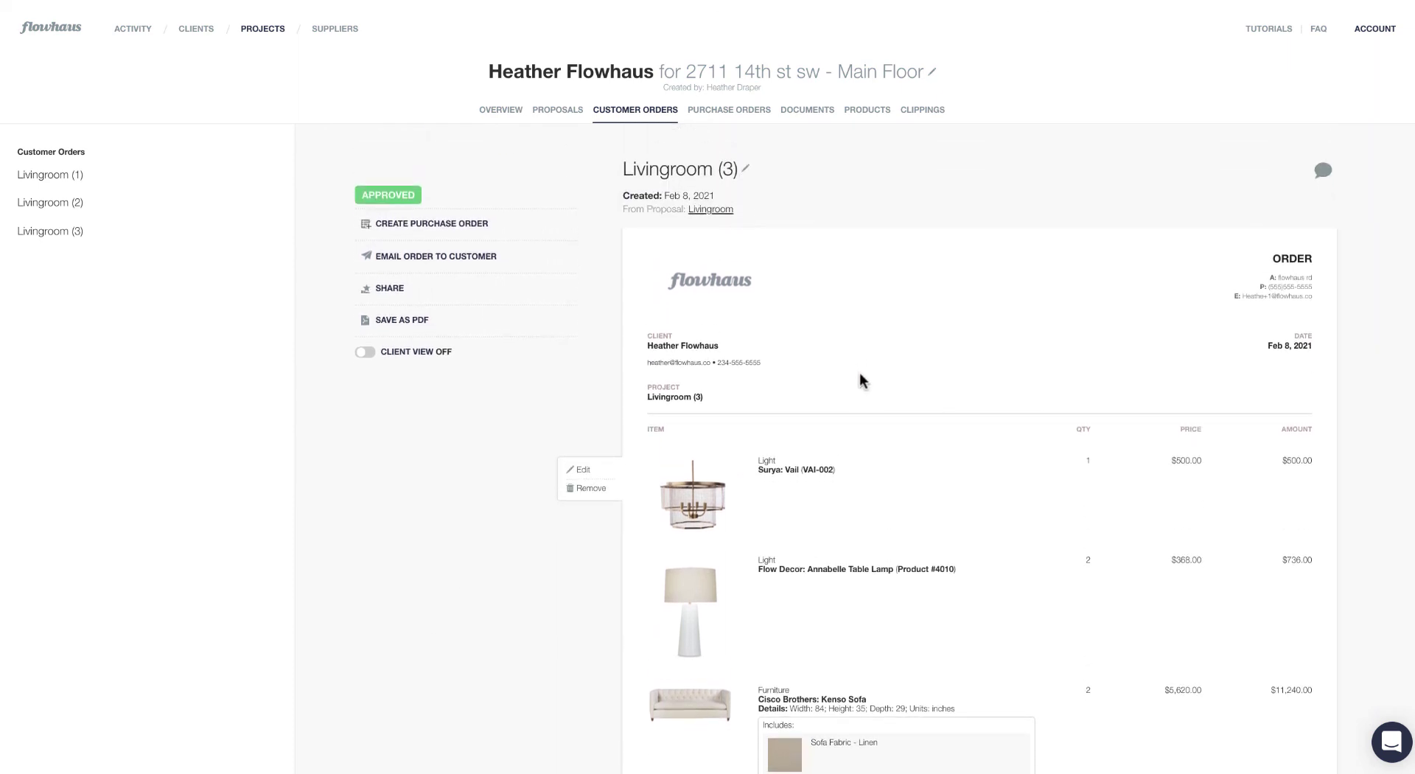